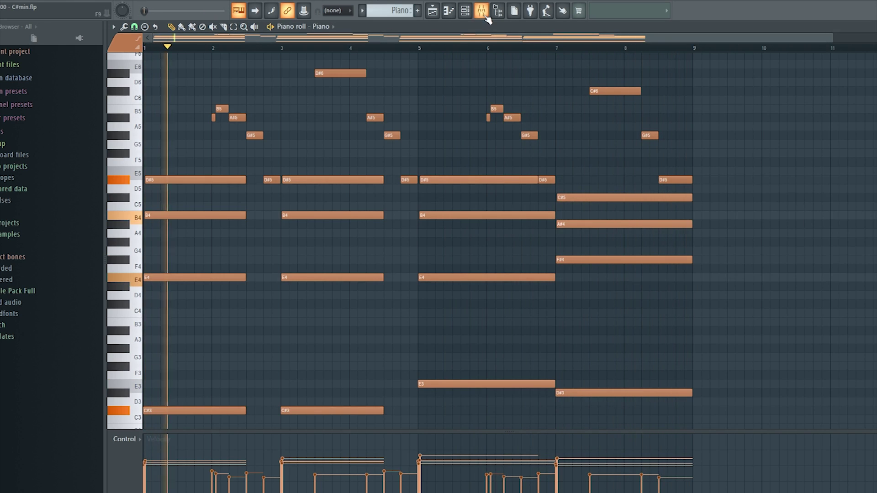
Examine the equalizer curve on the Piano mixer track in an enlarged Fruity parametric EQ 2 window, leaving the mixer open
{"action": "key", "text": "F9"}
{"action": "left_click", "coordinate": [746, 135]}
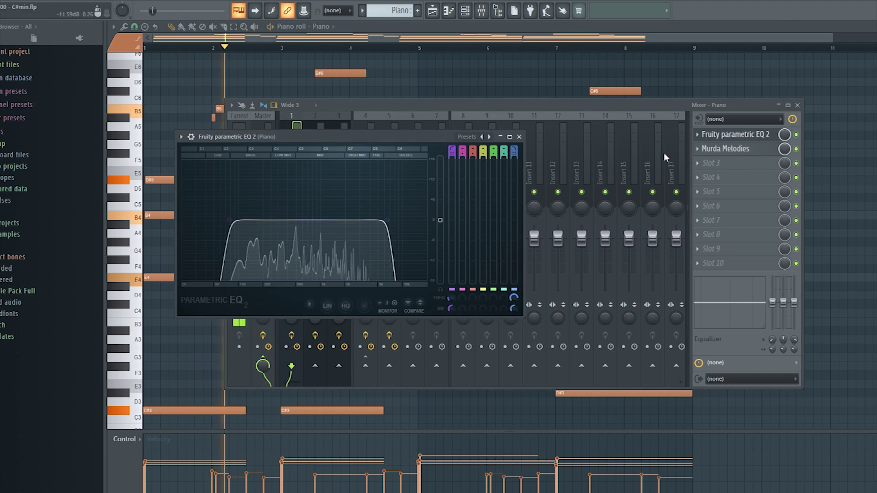
{"action": "left_click_drag", "start_coordinate": [330, 138], "coordinate": [450, 139]}
{"action": "left_click_drag", "start_coordinate": [296, 134], "coordinate": [146, 71]}
{"action": "left_click_drag", "start_coordinate": [273, 74], "coordinate": [325, 106]}
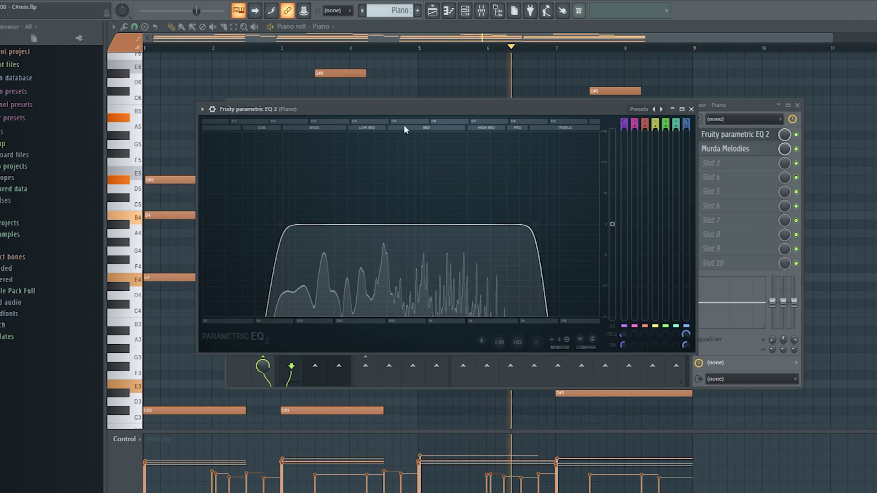
{"action": "left_click", "coordinate": [691, 110]}
Review the Murda Melodies settings on the Piano mixer track, closing the plugin and mixer when done
{"action": "left_click", "coordinate": [721, 149]}
{"action": "left_click_drag", "start_coordinate": [361, 136], "coordinate": [464, 84]}
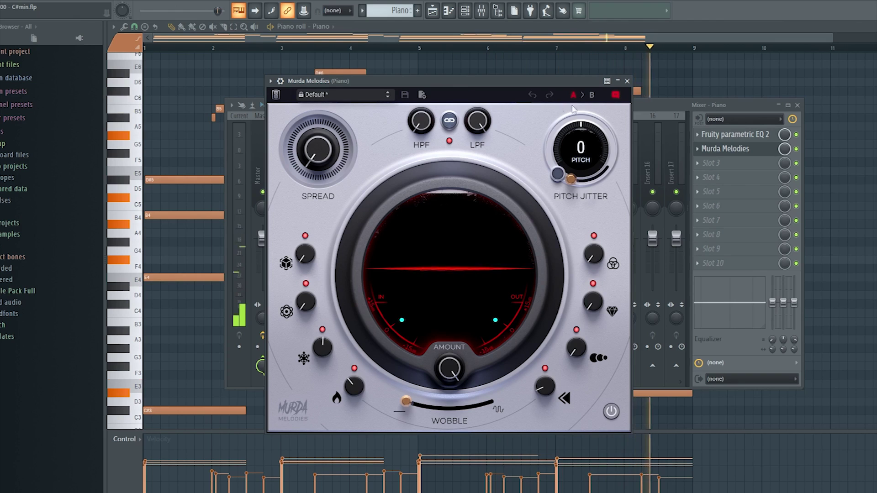
{"action": "left_click", "coordinate": [627, 81]}
{"action": "left_click", "coordinate": [797, 106]}
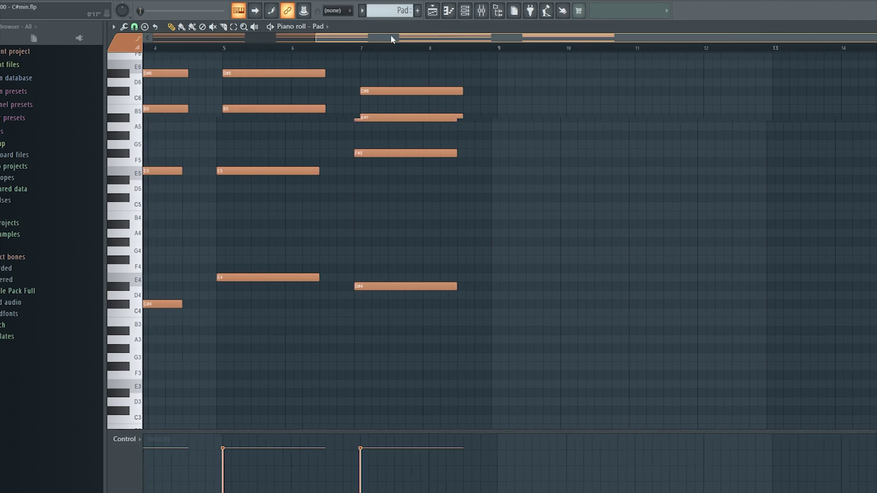
Show the Pad pattern from bar 1 in the piano roll and listen to its chords
{"action": "left_click_drag", "start_coordinate": [391, 39], "coordinate": [229, 41]}
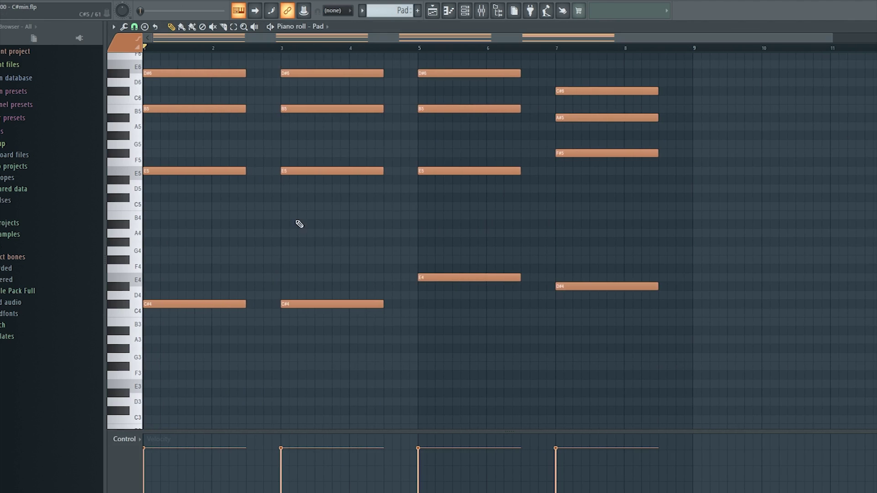
{"action": "scroll", "coordinate": [320, 256], "scroll_direction": "up", "scroll_amount": 3}
{"action": "key", "text": "space"}
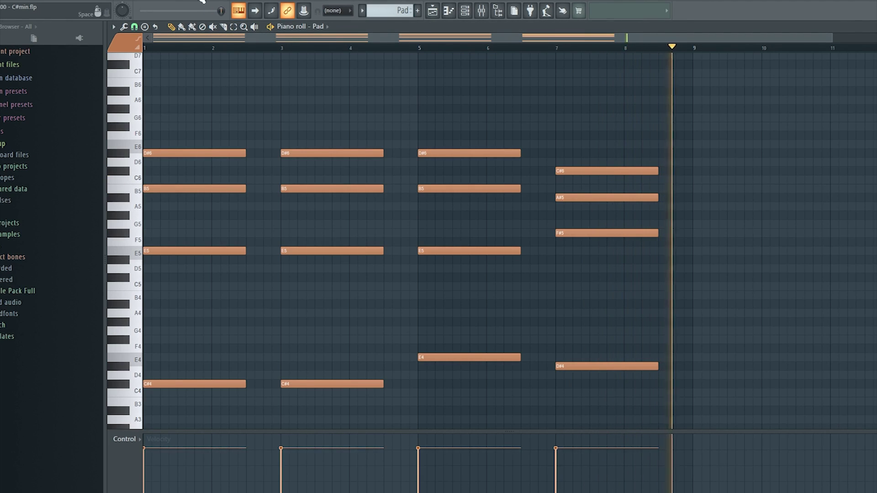
Examine the Fruity parametric EQ 2 curve on the Pad mixer track
{"action": "left_click", "coordinate": [481, 10]}
{"action": "left_click", "coordinate": [318, 163]}
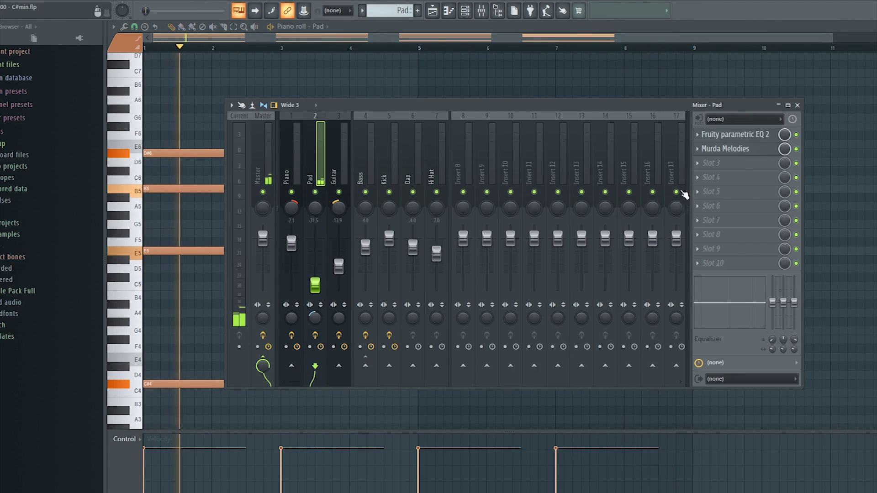
{"action": "left_click", "coordinate": [731, 135]}
{"action": "left_click_drag", "start_coordinate": [402, 152], "coordinate": [470, 157]}
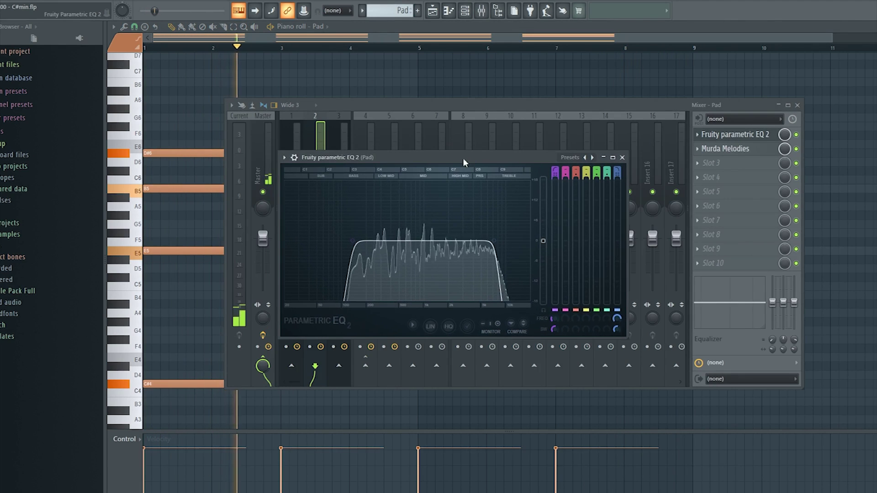
{"action": "left_click", "coordinate": [277, 152]}
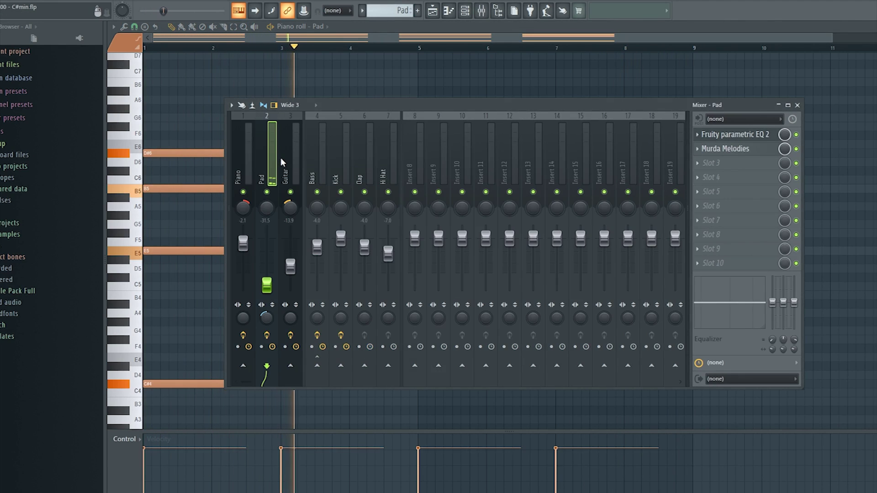
{"action": "left_click_drag", "start_coordinate": [231, 165], "coordinate": [312, 179]}
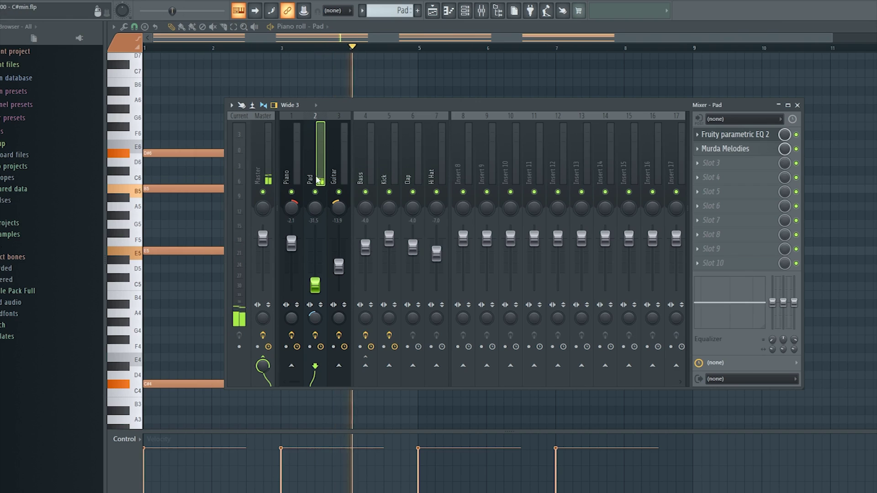
{"action": "left_click", "coordinate": [747, 138]}
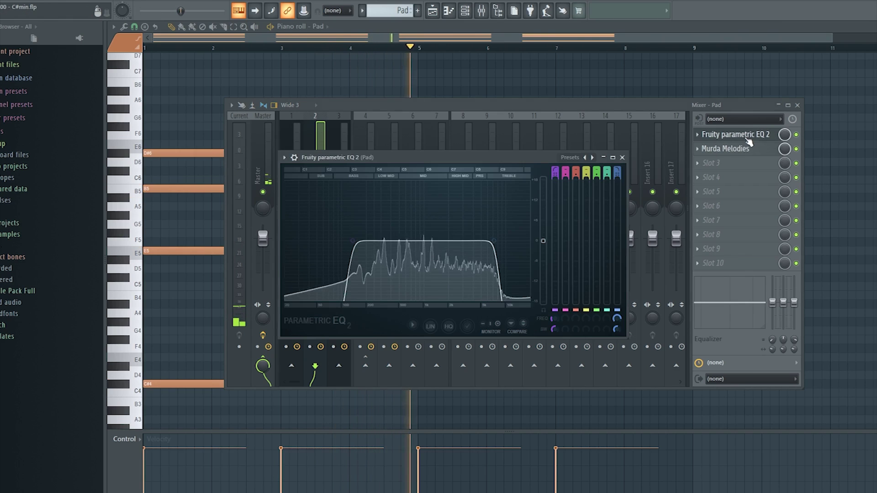
{"action": "left_click", "coordinate": [623, 158]}
Adjust the Reverse effect slightly in Murda Melodies on the Pad track, closing the plugin and mixer when done
{"action": "left_click", "coordinate": [733, 152]}
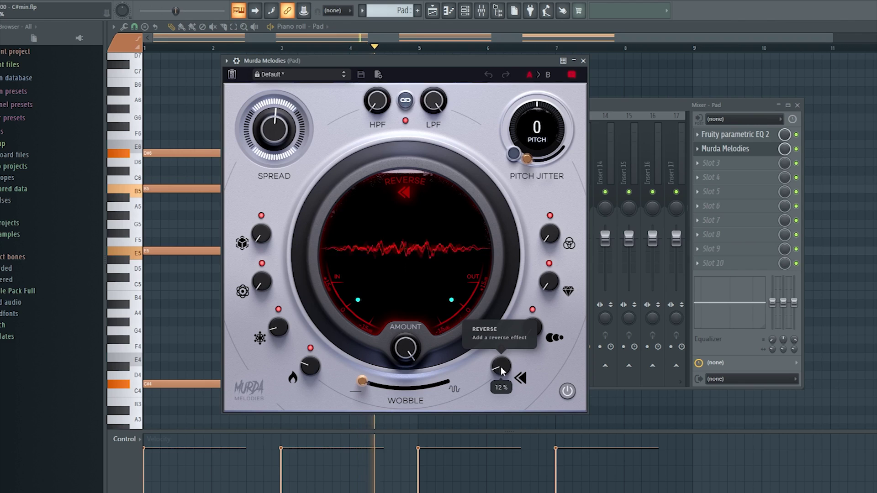
{"action": "left_click_drag", "start_coordinate": [501, 366], "coordinate": [501, 369]}
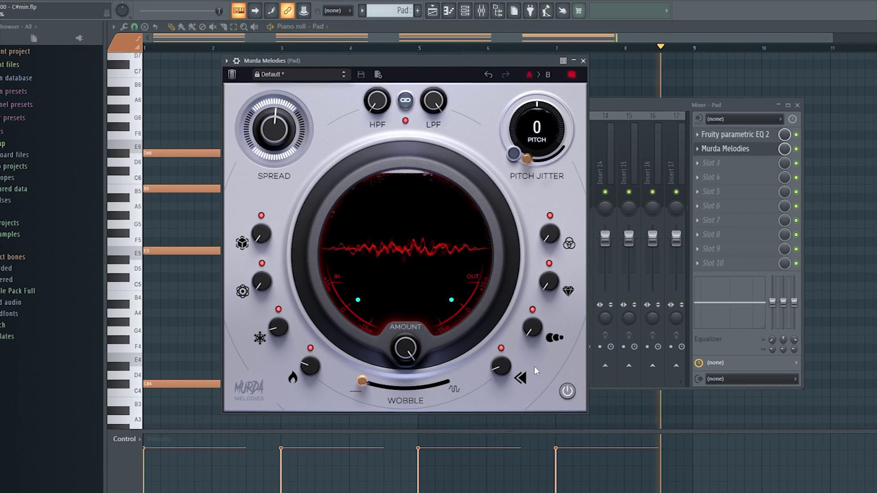
{"action": "left_click", "coordinate": [585, 60]}
{"action": "key", "text": "space"}
{"action": "left_click", "coordinate": [798, 105]}
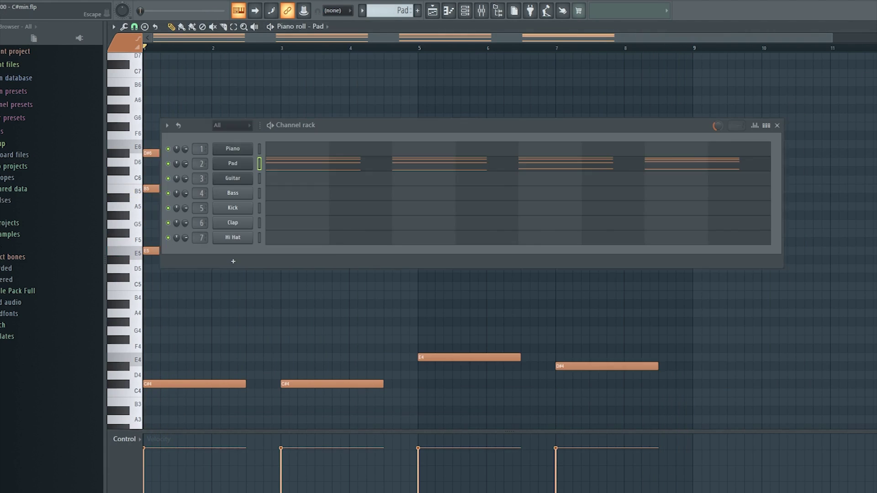
Open the Guitar pattern from the playlist in the piano roll and listen to its sustained E5 notes
{"action": "key", "text": "Escape"}
{"action": "key", "text": "Escape"}
{"action": "double_click", "coordinate": [352, 120]}
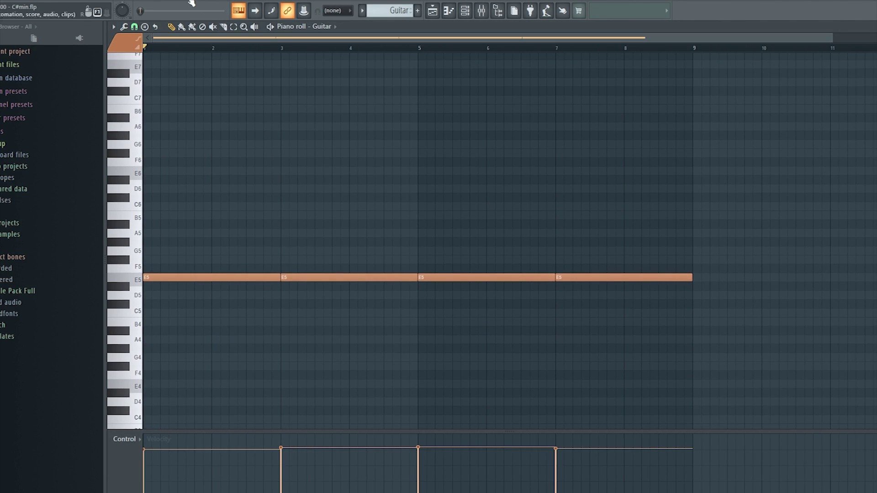
{"action": "key", "text": "space"}
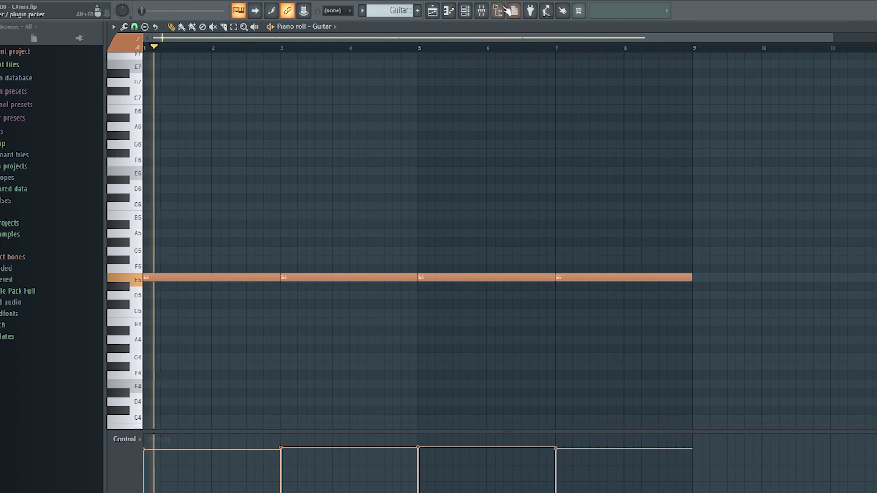
Examine the Fruity parametric EQ 2 curve on the Guitar mixer track in an enlarged window
{"action": "key", "text": "F9"}
{"action": "left_click", "coordinate": [338, 151]}
{"action": "left_click", "coordinate": [735, 135]}
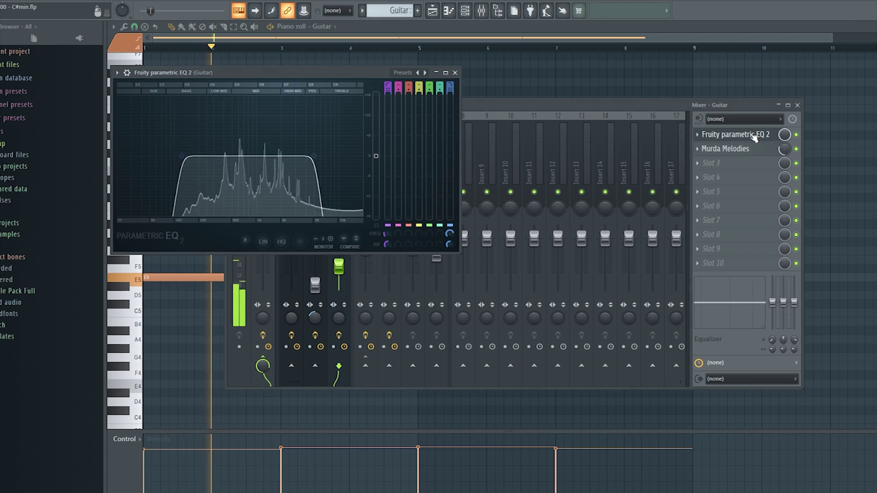
{"action": "left_click_drag", "start_coordinate": [292, 74], "coordinate": [513, 186]}
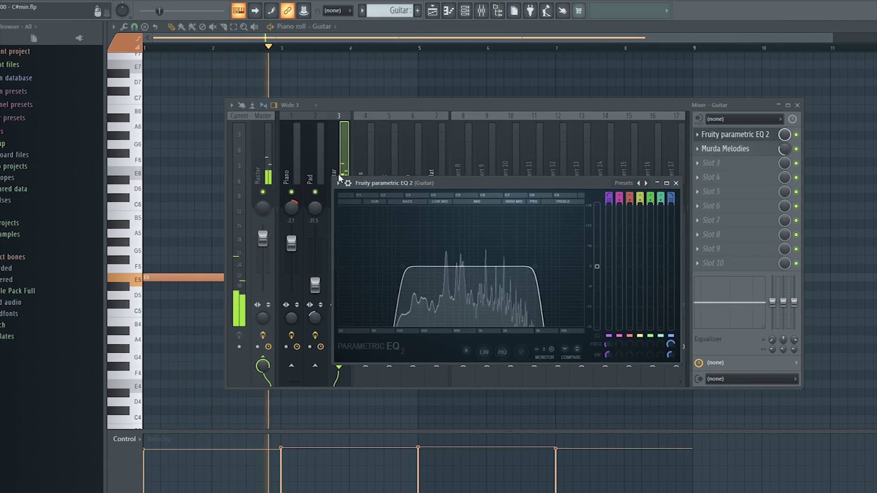
{"action": "left_click_drag", "start_coordinate": [335, 178], "coordinate": [203, 97]}
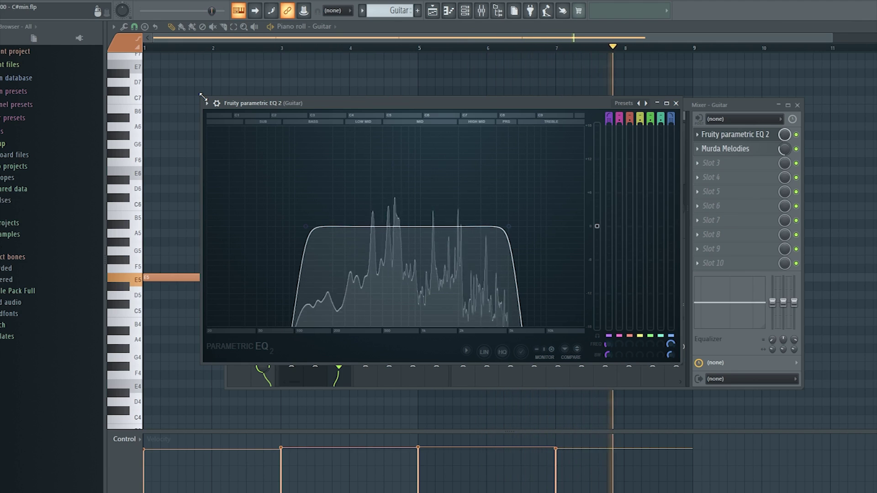
{"action": "left_click", "coordinate": [676, 104]}
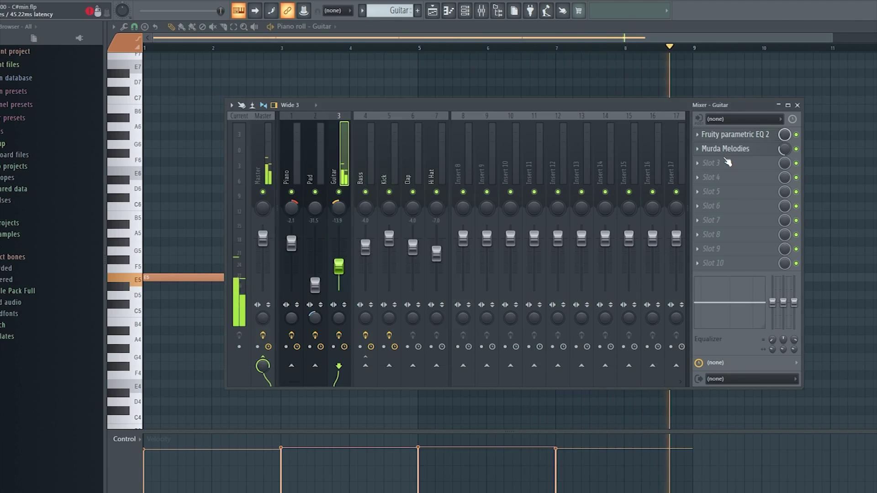
Review the Lofi Echo preset in Murda Melodies on the Guitar track and return to the playlist arrangement
{"action": "left_click", "coordinate": [730, 149]}
{"action": "left_click_drag", "start_coordinate": [323, 83], "coordinate": [475, 81]}
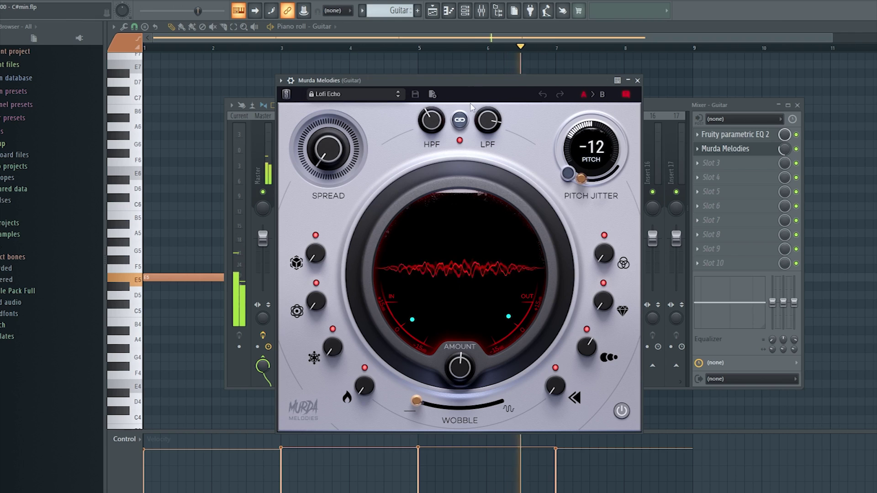
{"action": "left_click", "coordinate": [637, 81]}
{"action": "key", "text": "Escape"}
{"action": "key", "text": "Escape"}
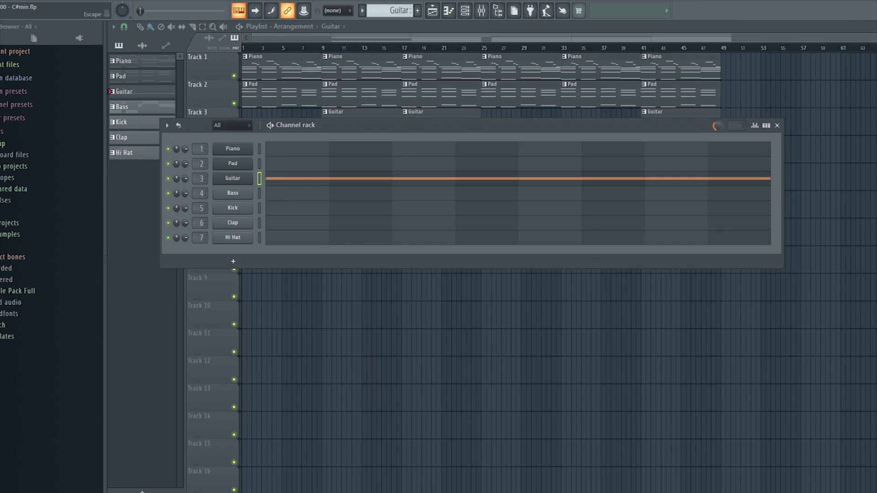
{"action": "key", "text": "Escape"}
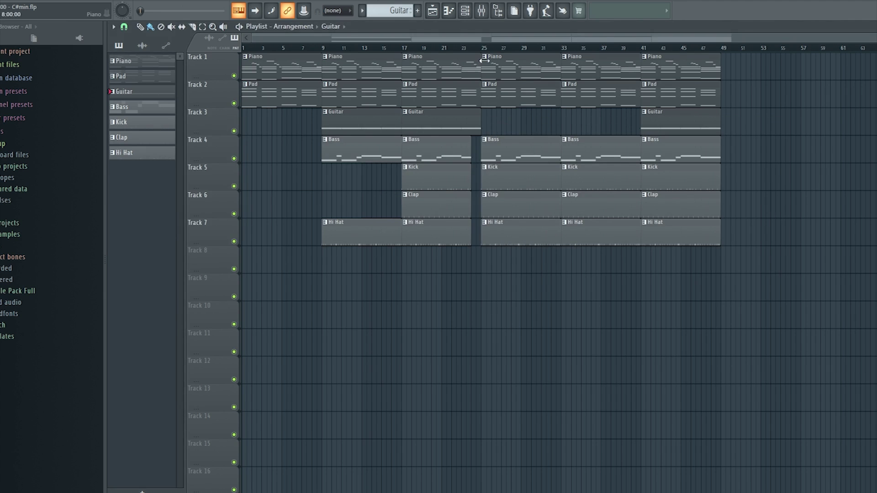
Solo playlist tracks 4 to 7 and show the Bass pattern in the piano roll
{"action": "left_click_drag", "start_coordinate": [234, 159], "coordinate": [237, 242]}
{"action": "double_click", "coordinate": [498, 150]}
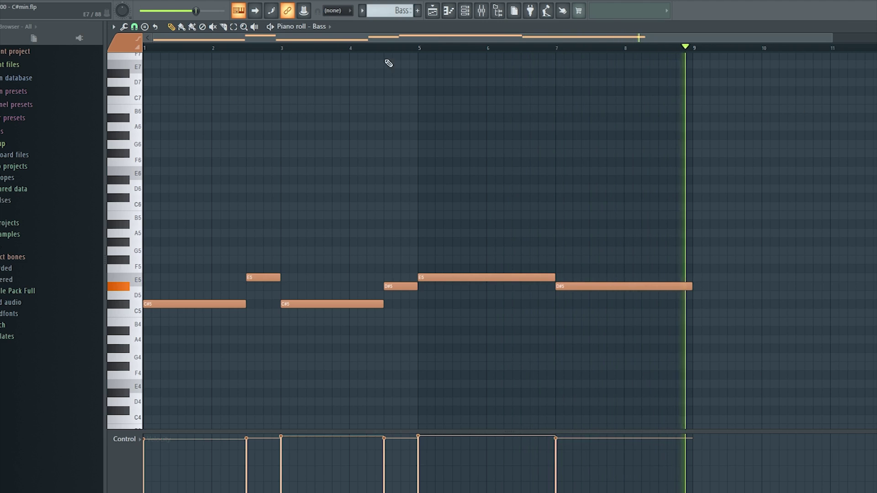
Go through the Kick, Clap and Hi Hat patterns one after another in the piano roll during playback
{"action": "left_click", "coordinate": [320, 27]}
{"action": "left_click", "coordinate": [342, 84]}
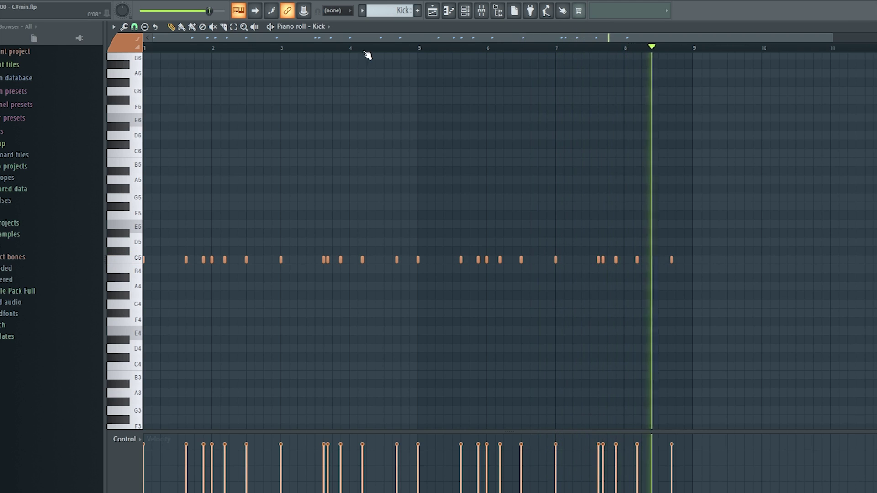
{"action": "left_click", "coordinate": [320, 26]}
{"action": "left_click", "coordinate": [347, 93]}
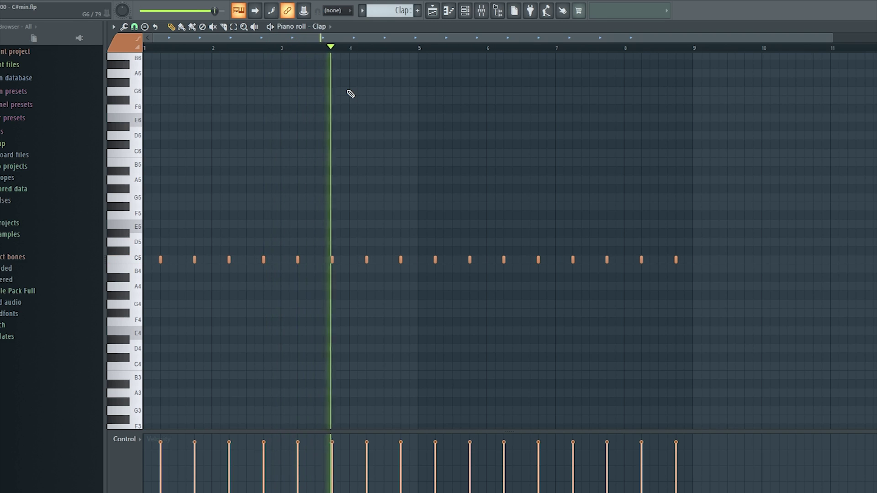
{"action": "left_click", "coordinate": [318, 26]}
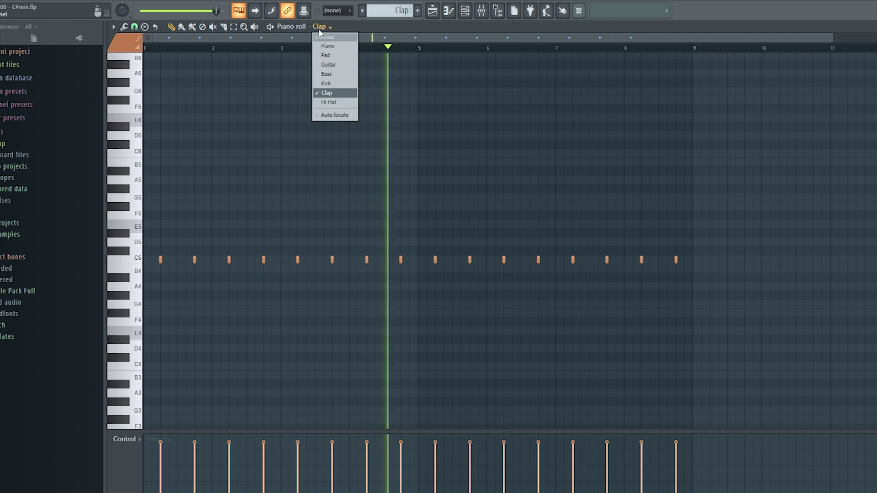
{"action": "left_click", "coordinate": [337, 99]}
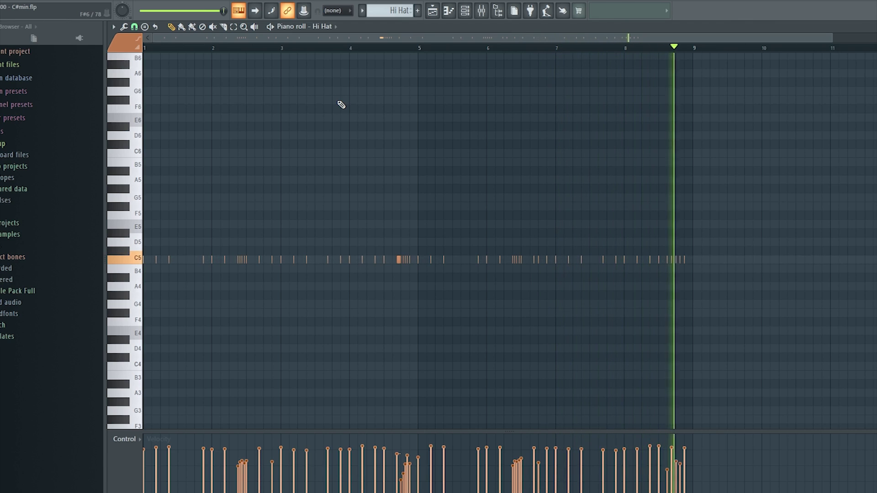
Stop playback, return to the playlist and turn all tracks back on
{"action": "key", "text": "space"}
{"action": "key", "text": "Escape"}
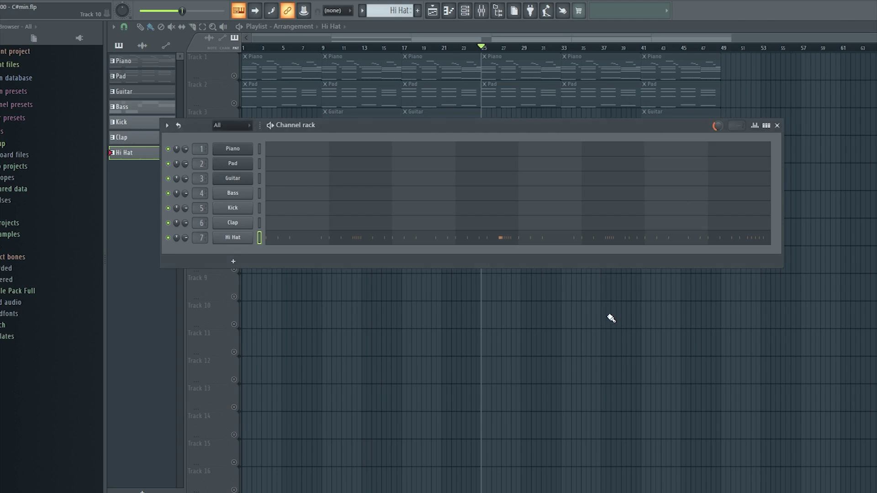
{"action": "right_click", "coordinate": [615, 301]}
{"action": "right_click", "coordinate": [235, 159]}
{"action": "right_click", "coordinate": [235, 159]}
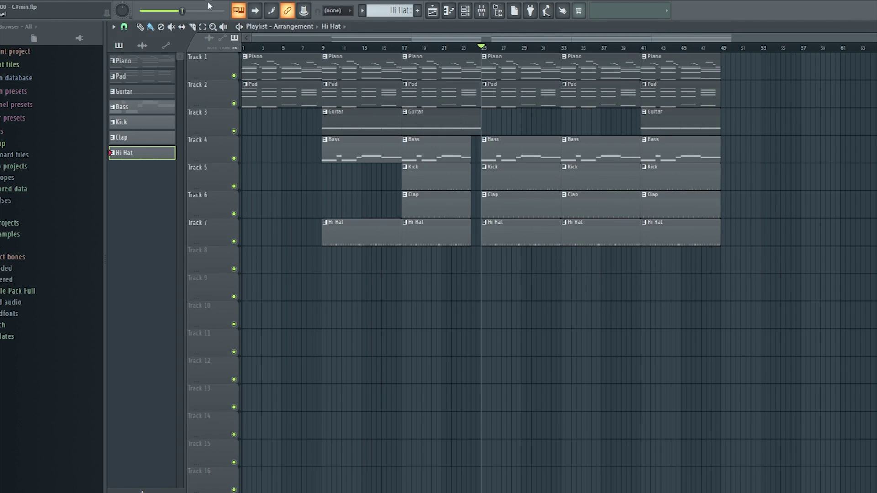